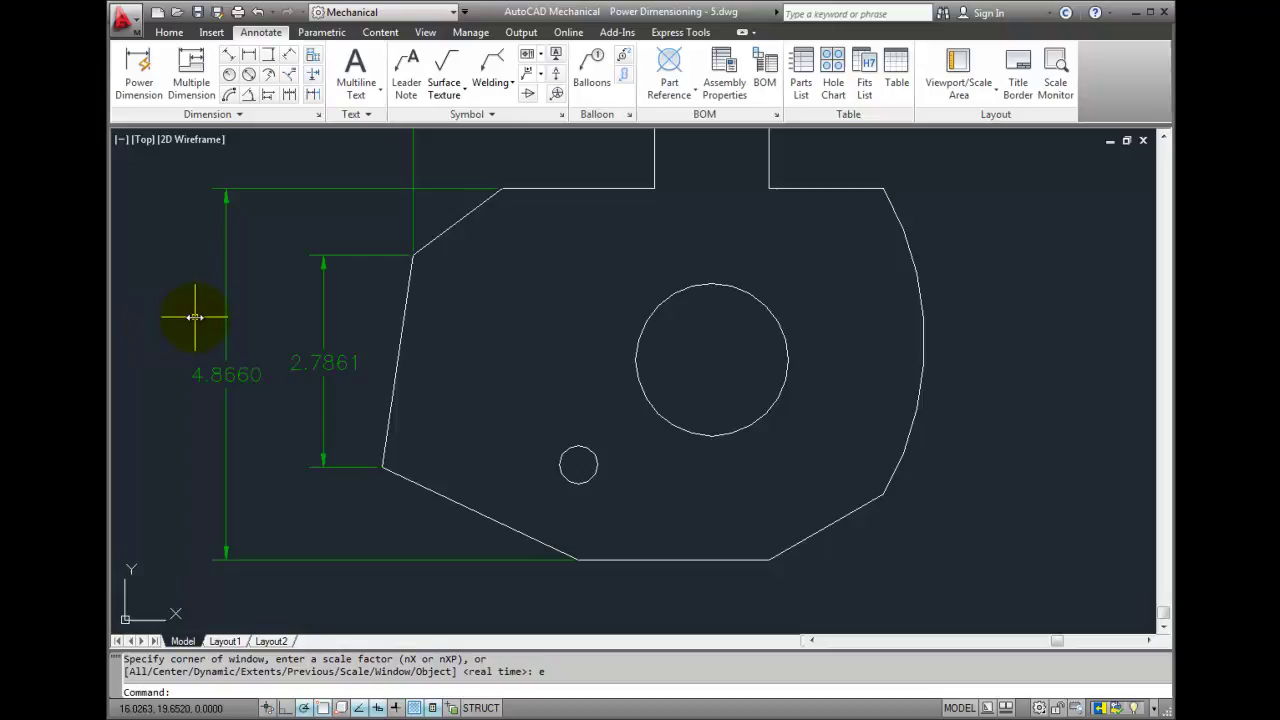
# Set the AMPOWERDIMEDITOR system variable to 0
pyautogui.write('AM')
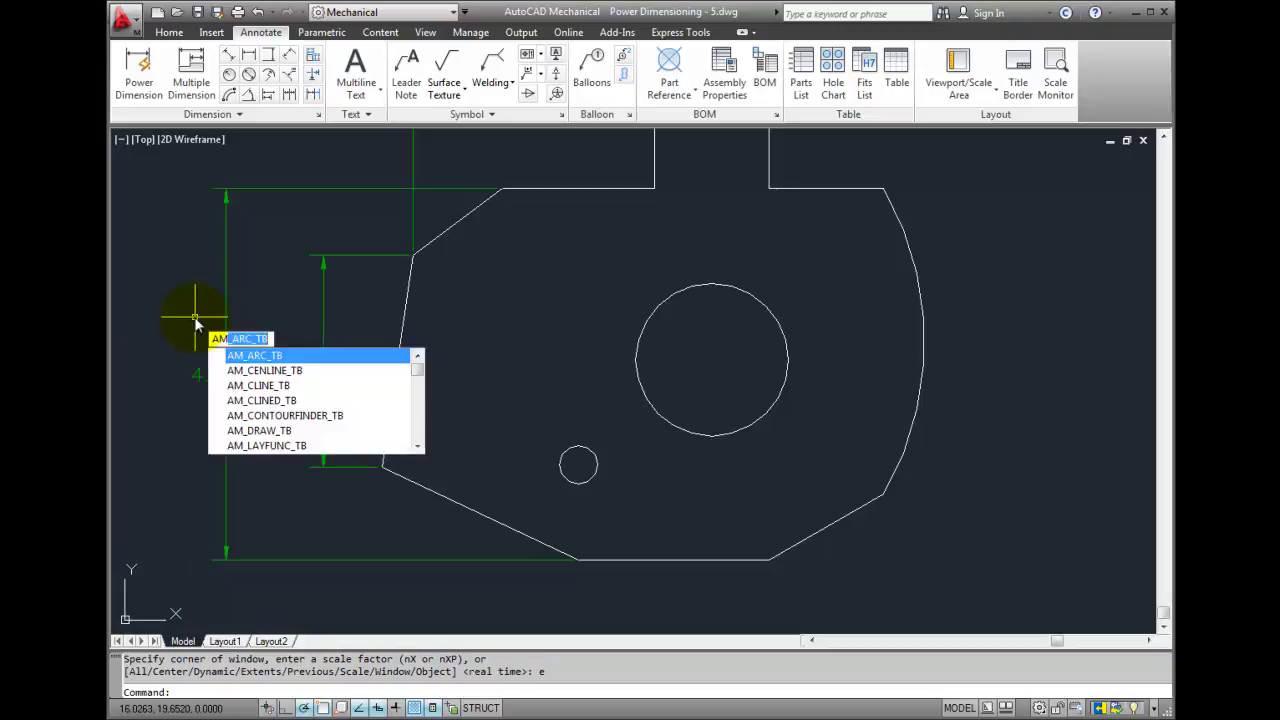
pyautogui.write('POWe')
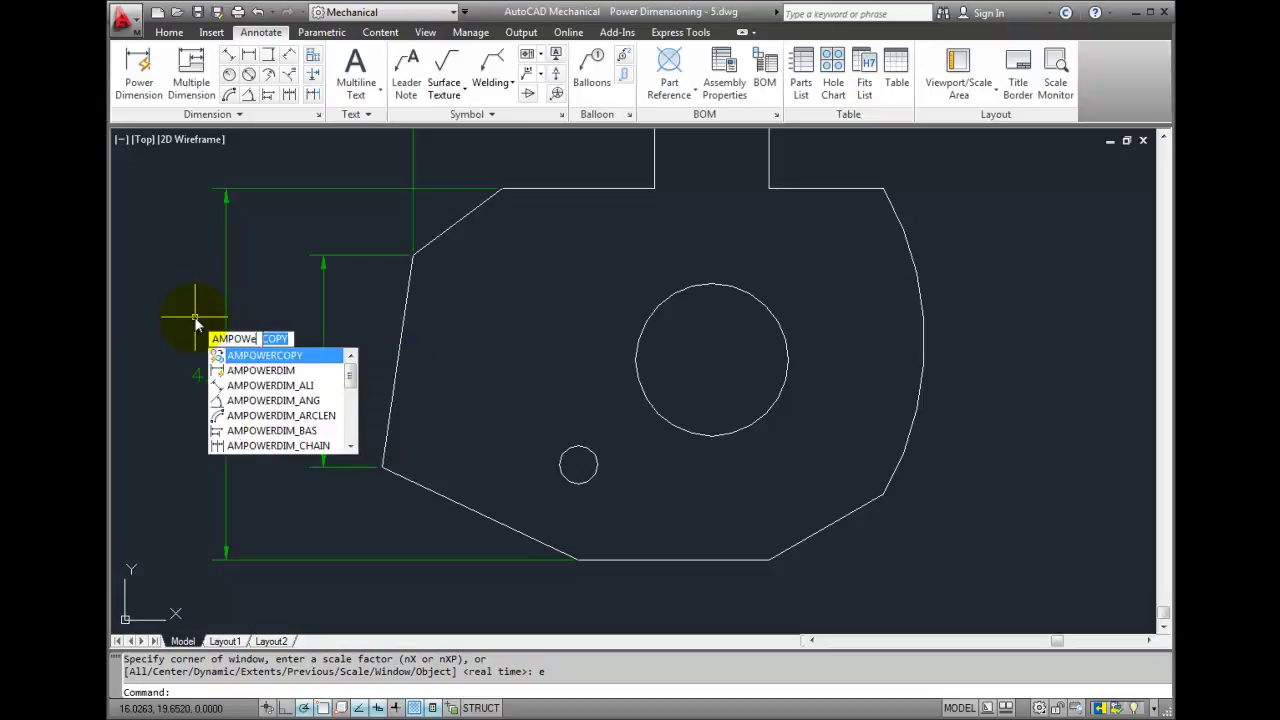
pyautogui.press('Up')
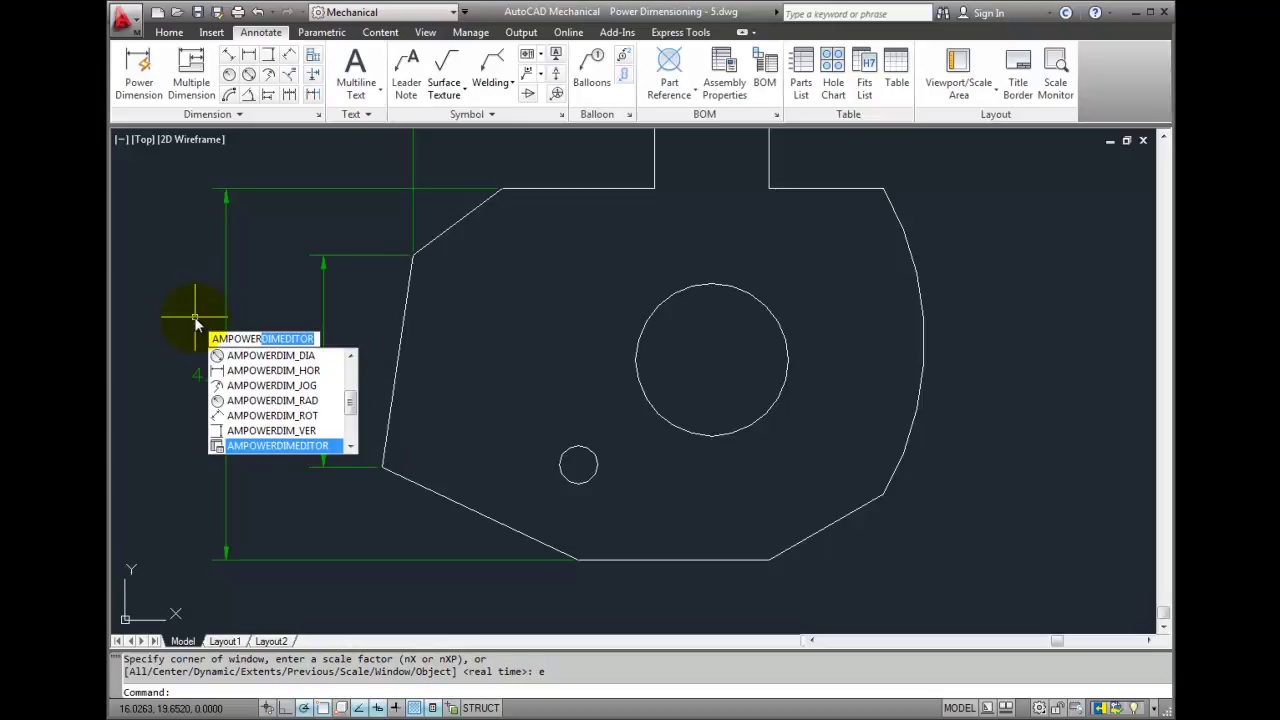
pyautogui.write('dim')
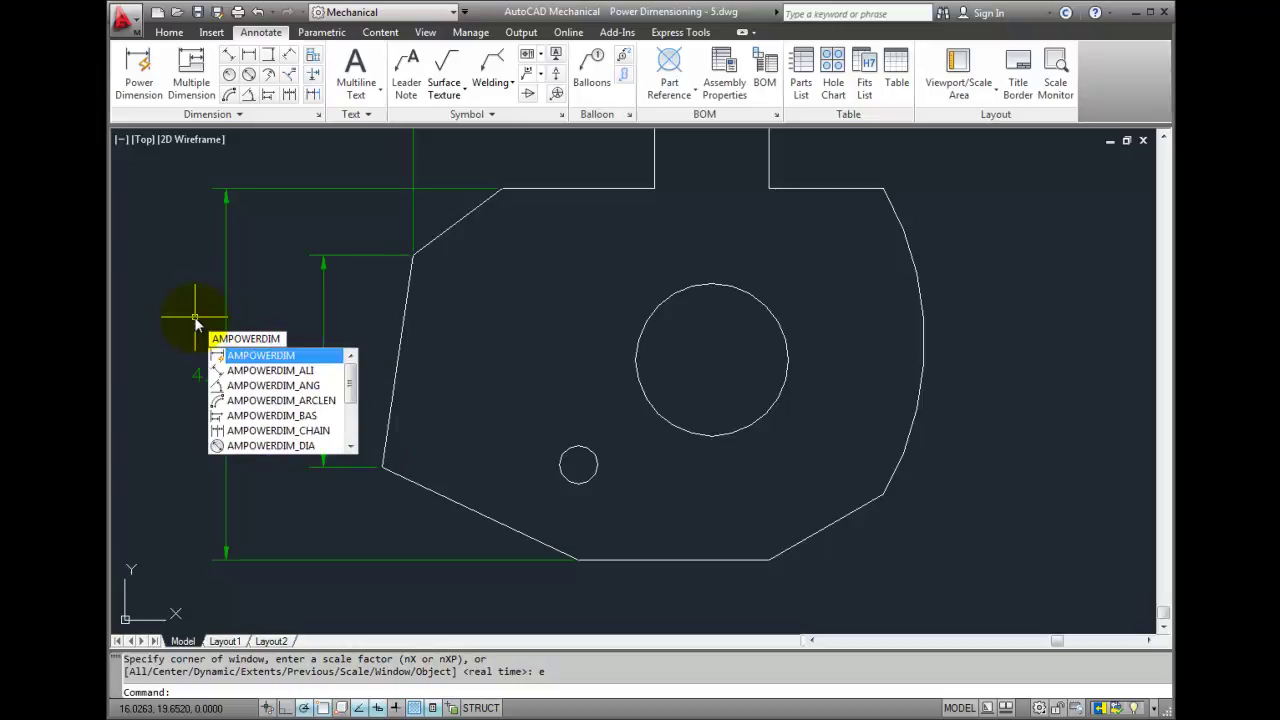
pyautogui.write('EDIto')
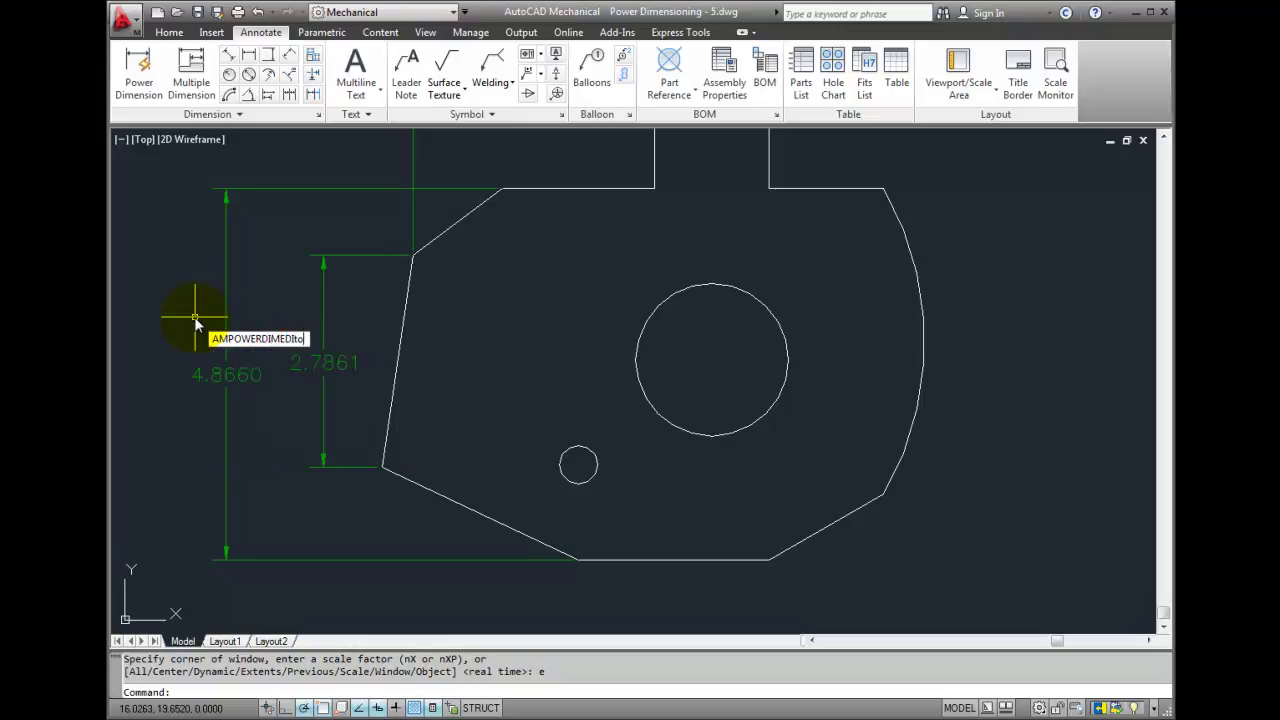
pyautogui.write('r')
pyautogui.press('Return')
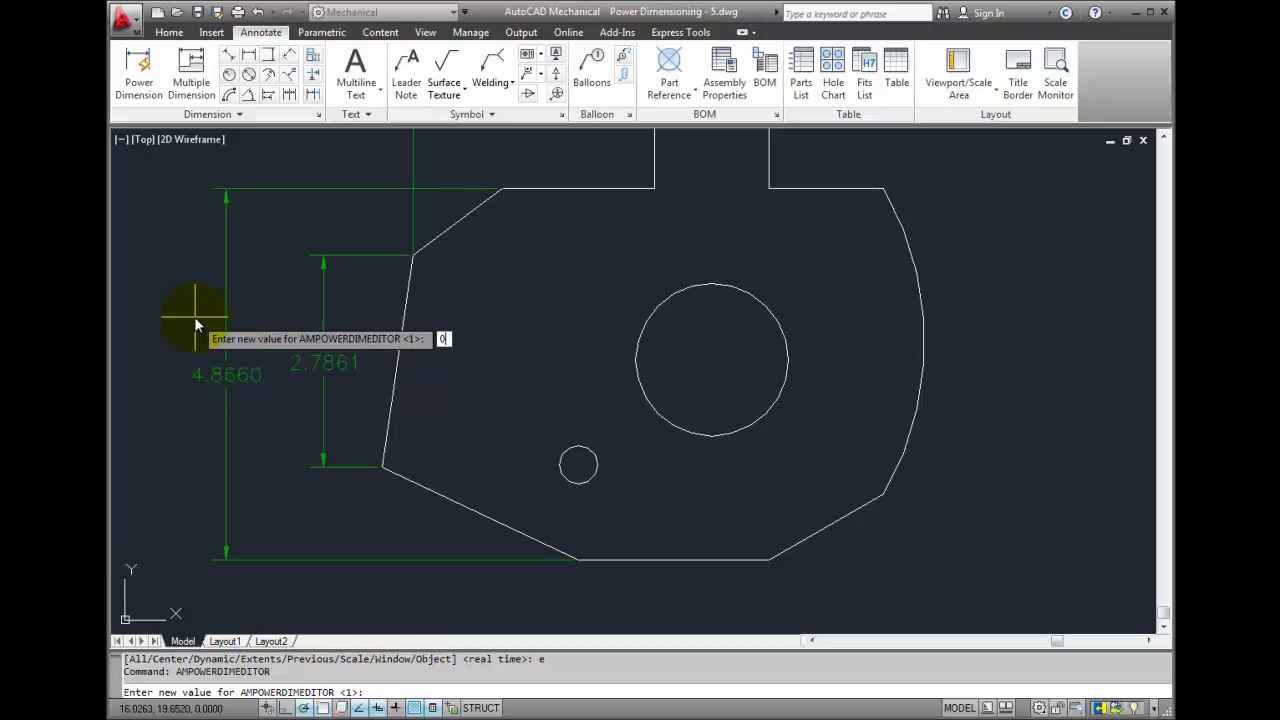
pyautogui.write('0')
pyautogui.press('Return')
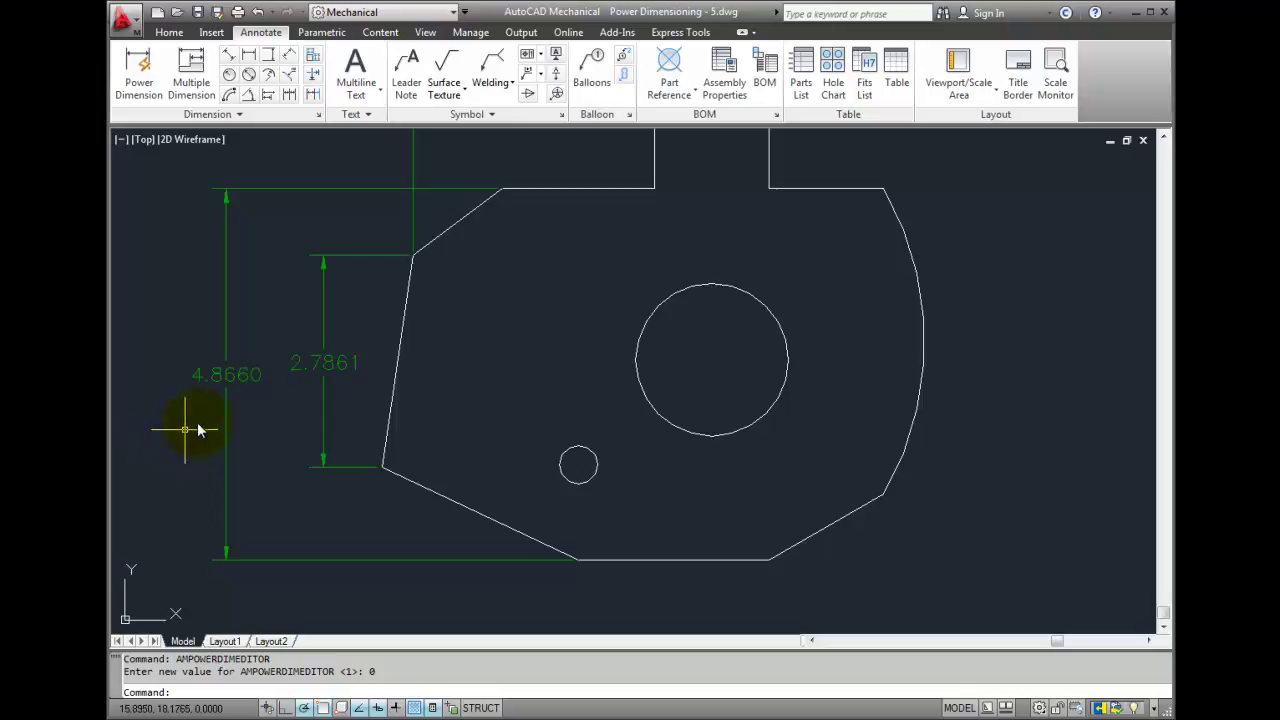
# Open the 4.8660 vertical dimension for power editing, add a fit to it, and choose shaft fit lc1
pyautogui.doubleClick(226, 388)
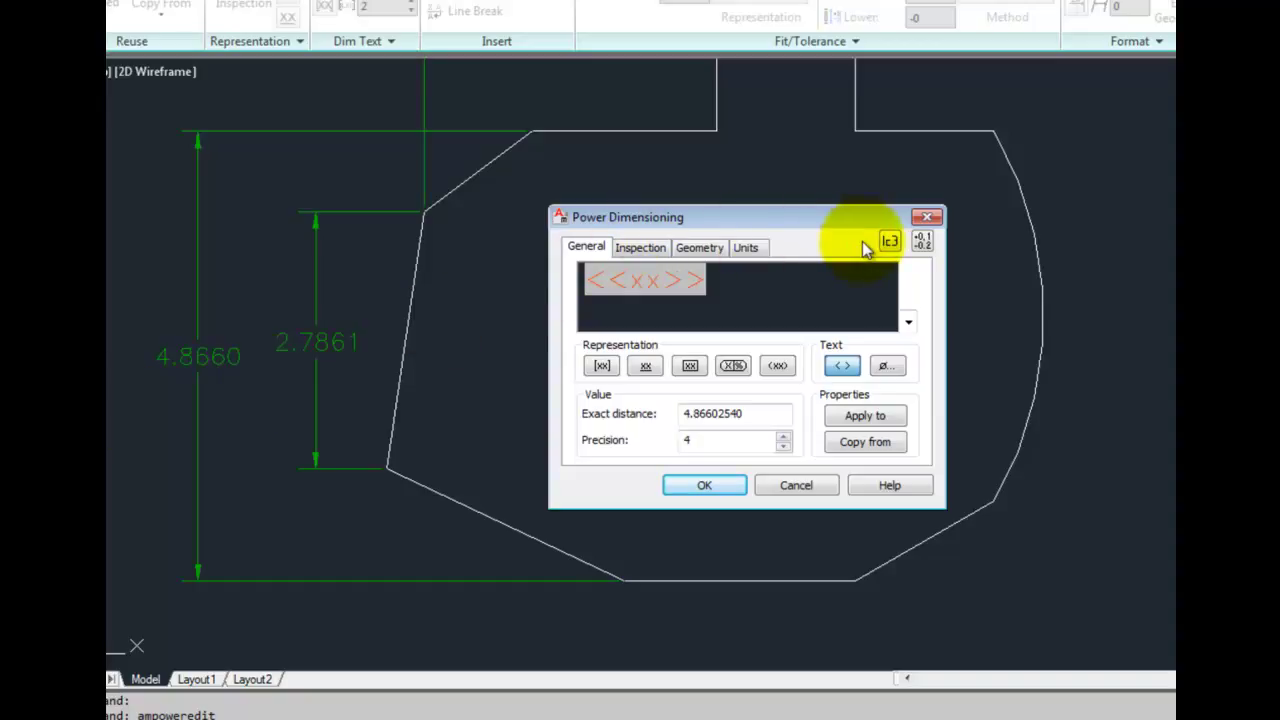
pyautogui.click(888, 243)
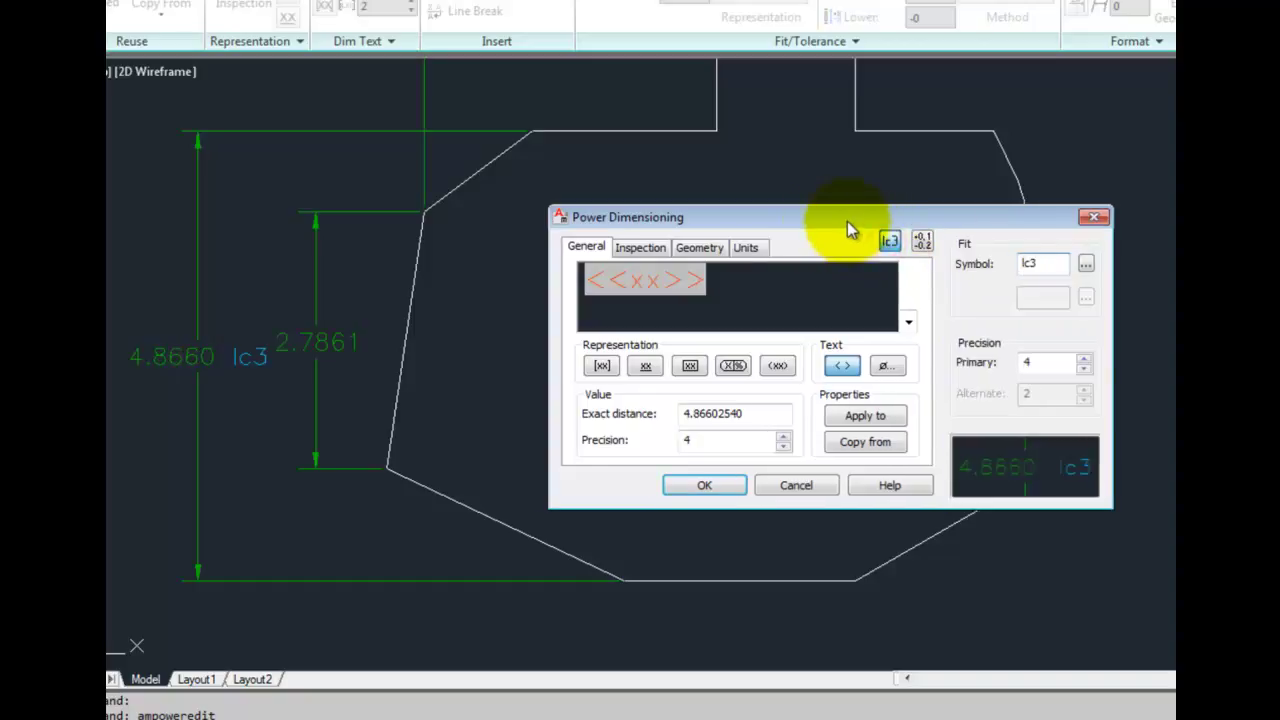
pyautogui.moveTo(846, 221); pyautogui.dragTo(709, 220)
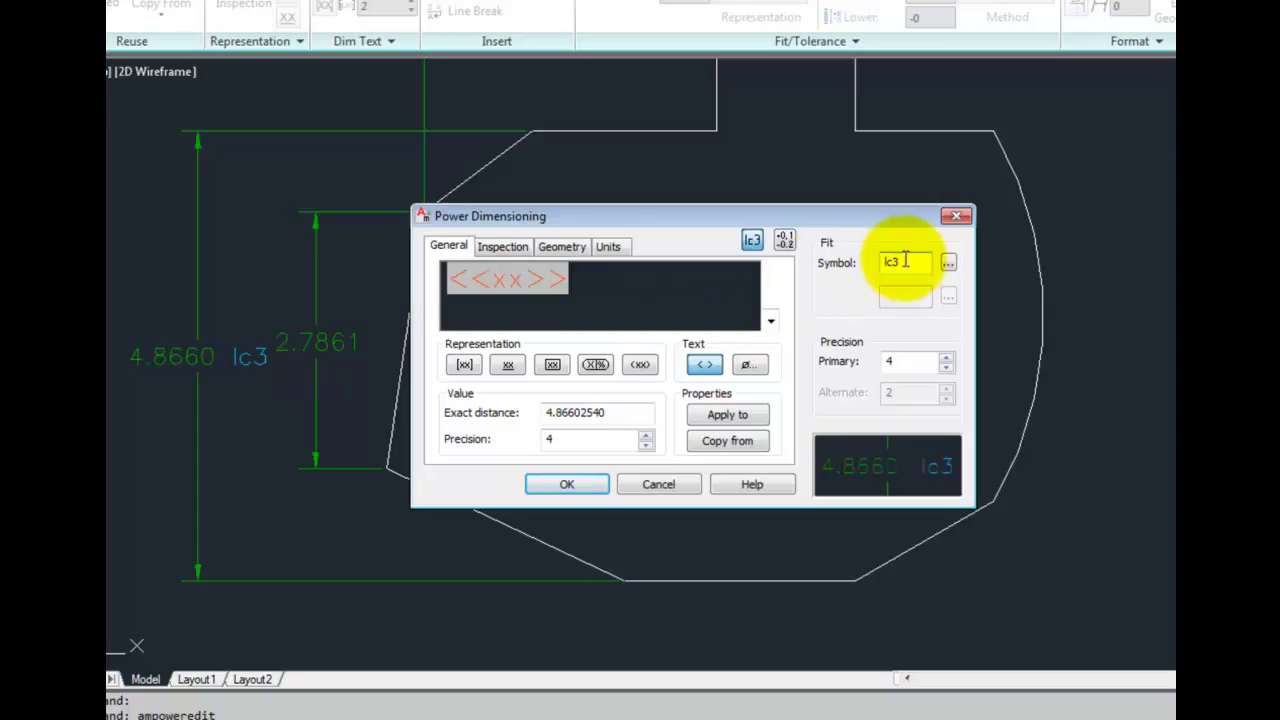
pyautogui.click(948, 264)
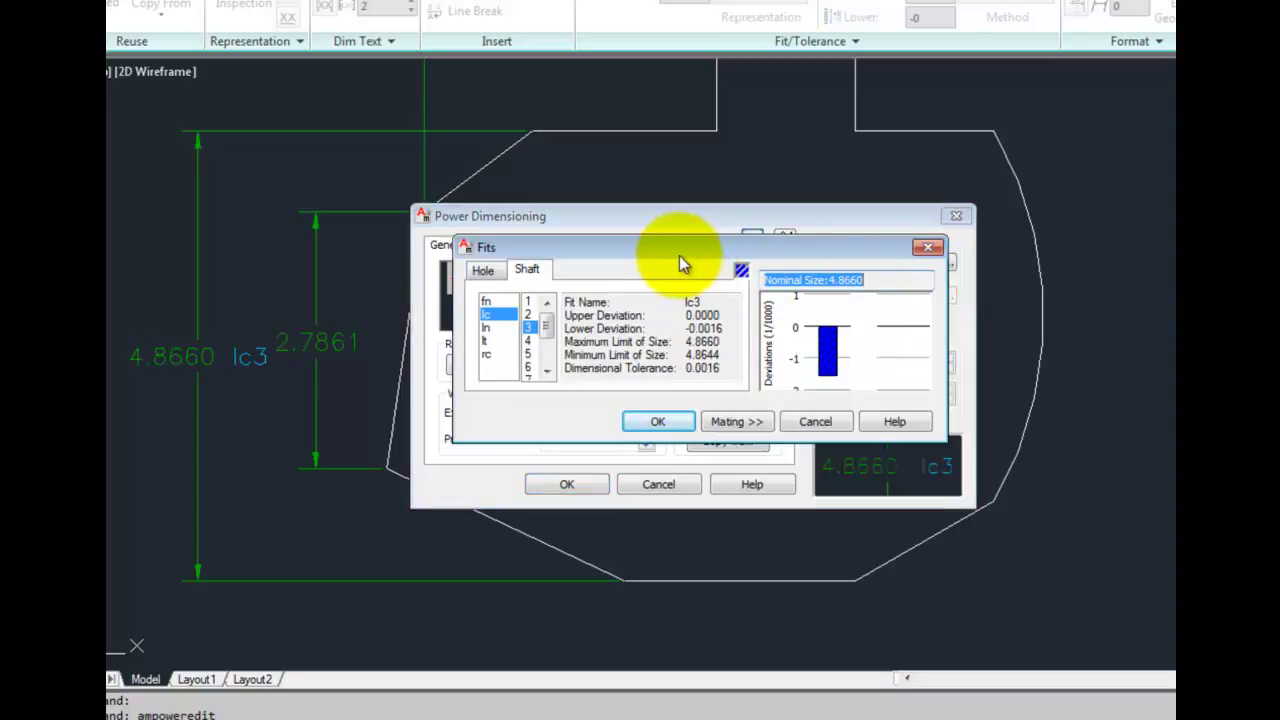
pyautogui.click(532, 316)
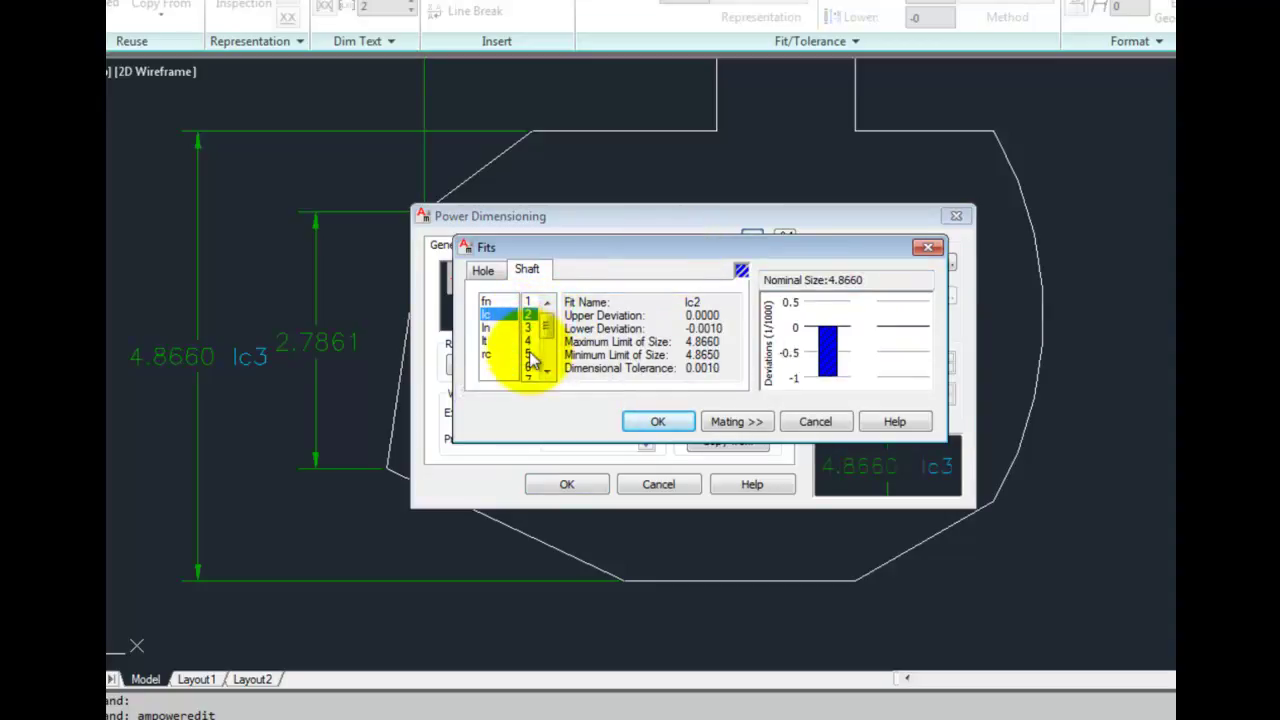
pyautogui.click(531, 355)
pyautogui.click(531, 367)
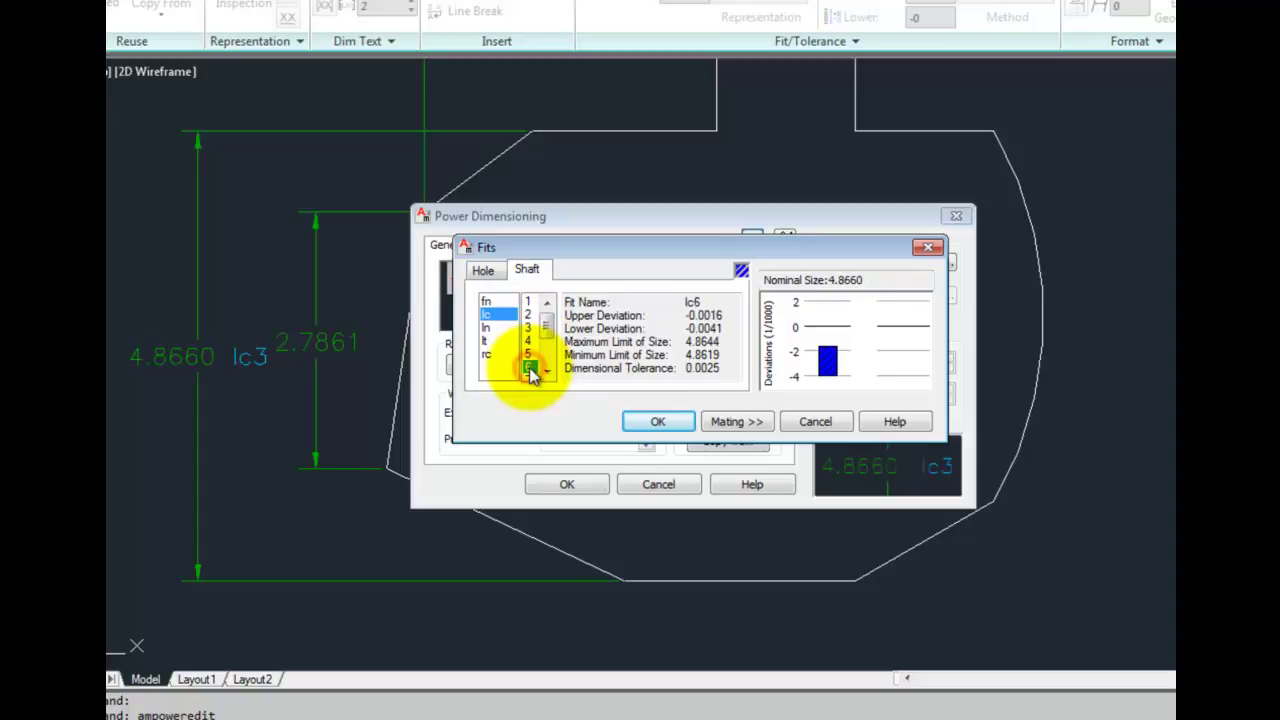
pyautogui.click(528, 303)
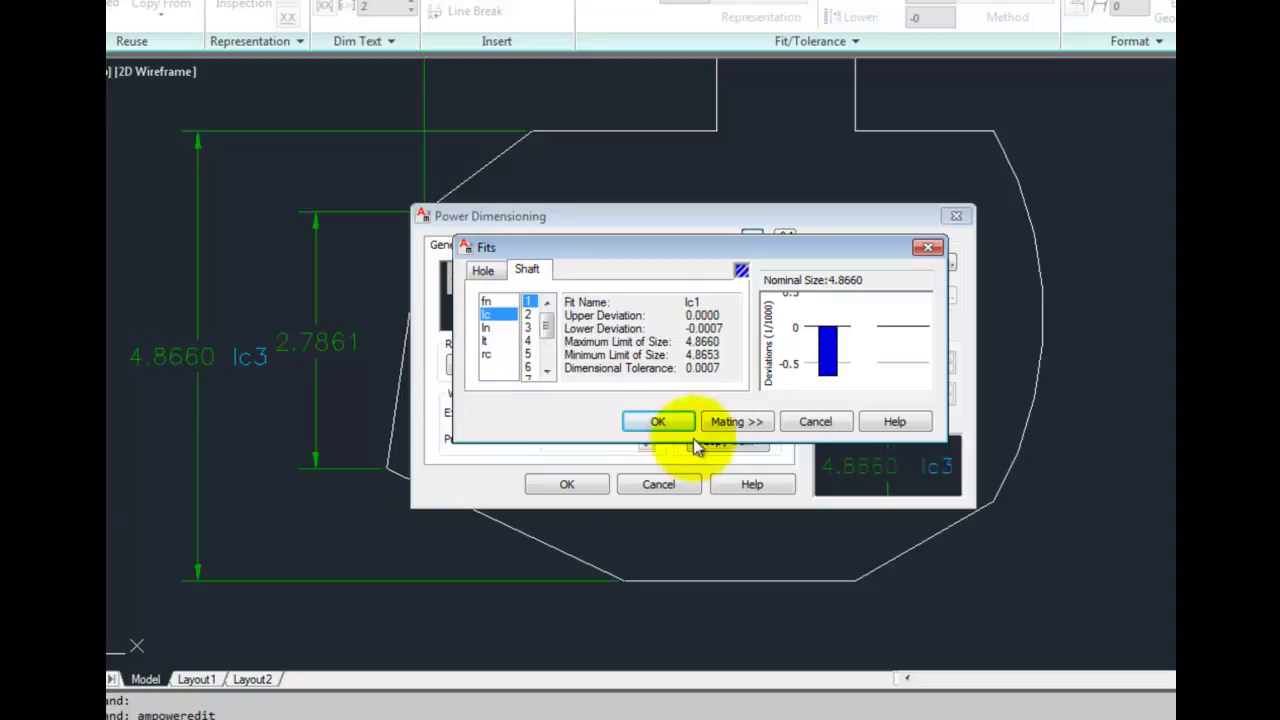
# Compare the lc1 shaft with mating hole fit LC6 and apply the lc1 fit to the dimension
pyautogui.click(730, 422)
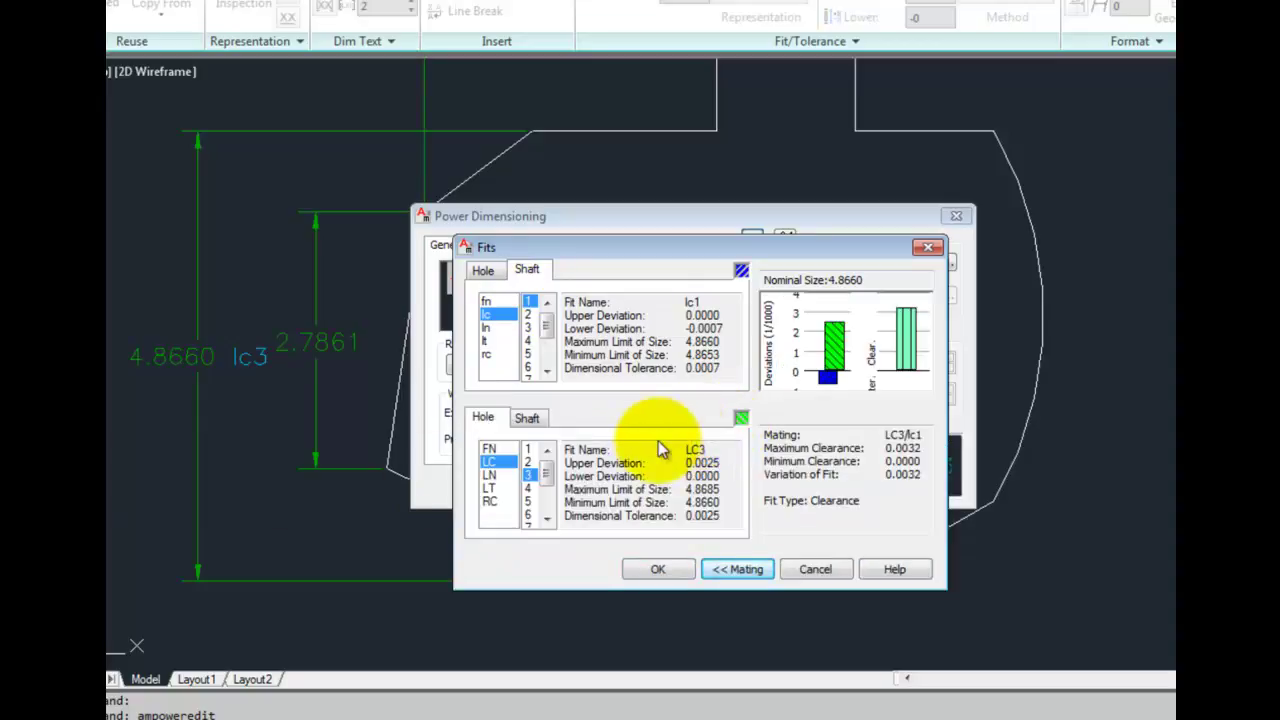
pyautogui.click(529, 463)
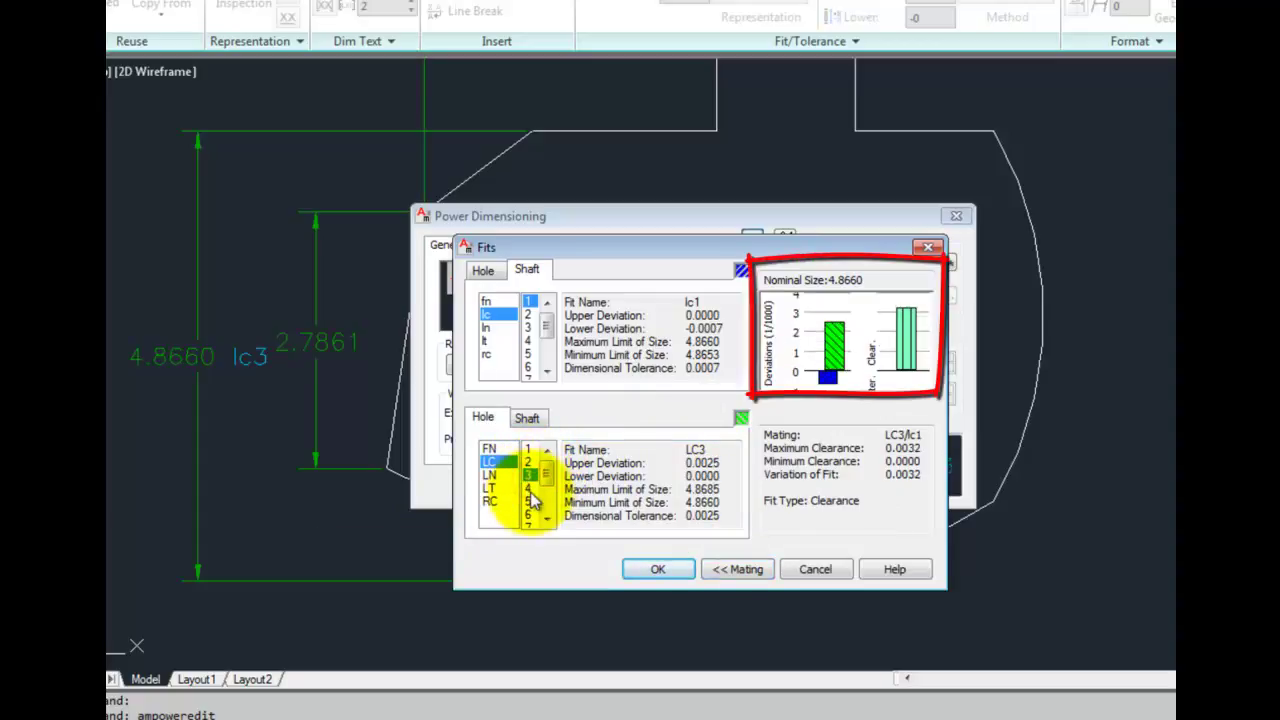
pyautogui.click(530, 489)
pyautogui.click(530, 514)
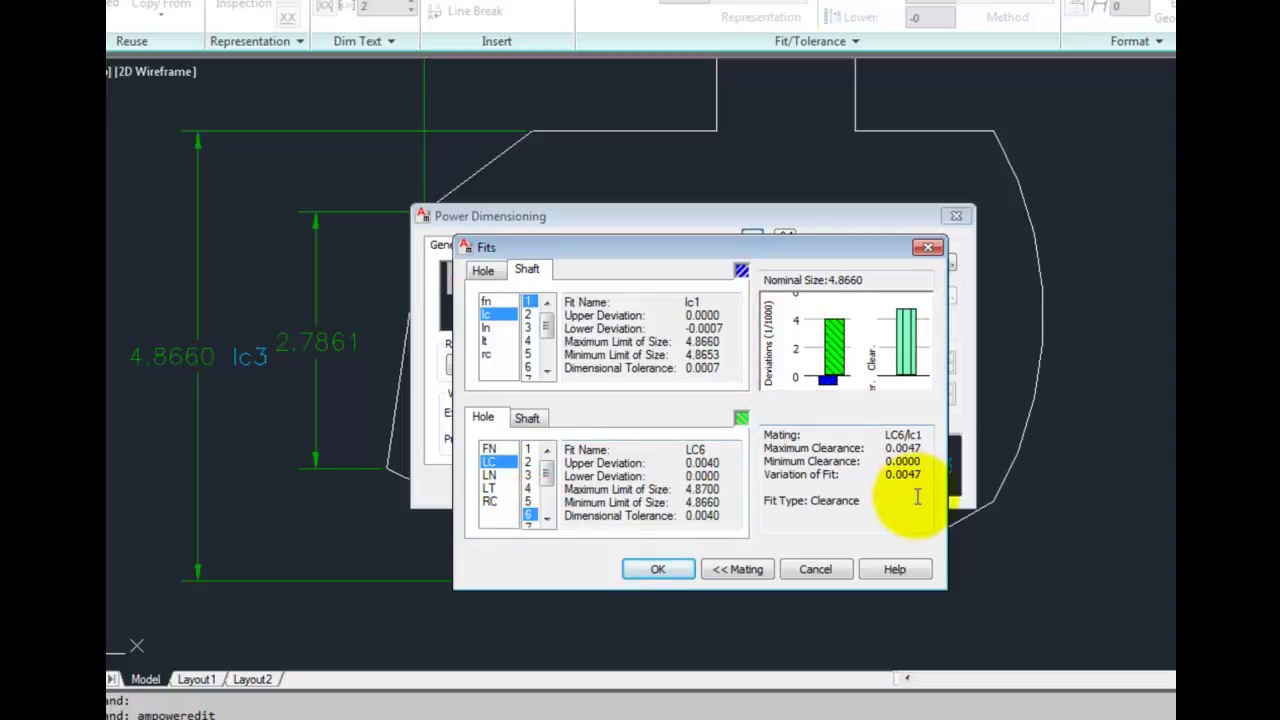
pyautogui.click(714, 572)
pyautogui.click(659, 421)
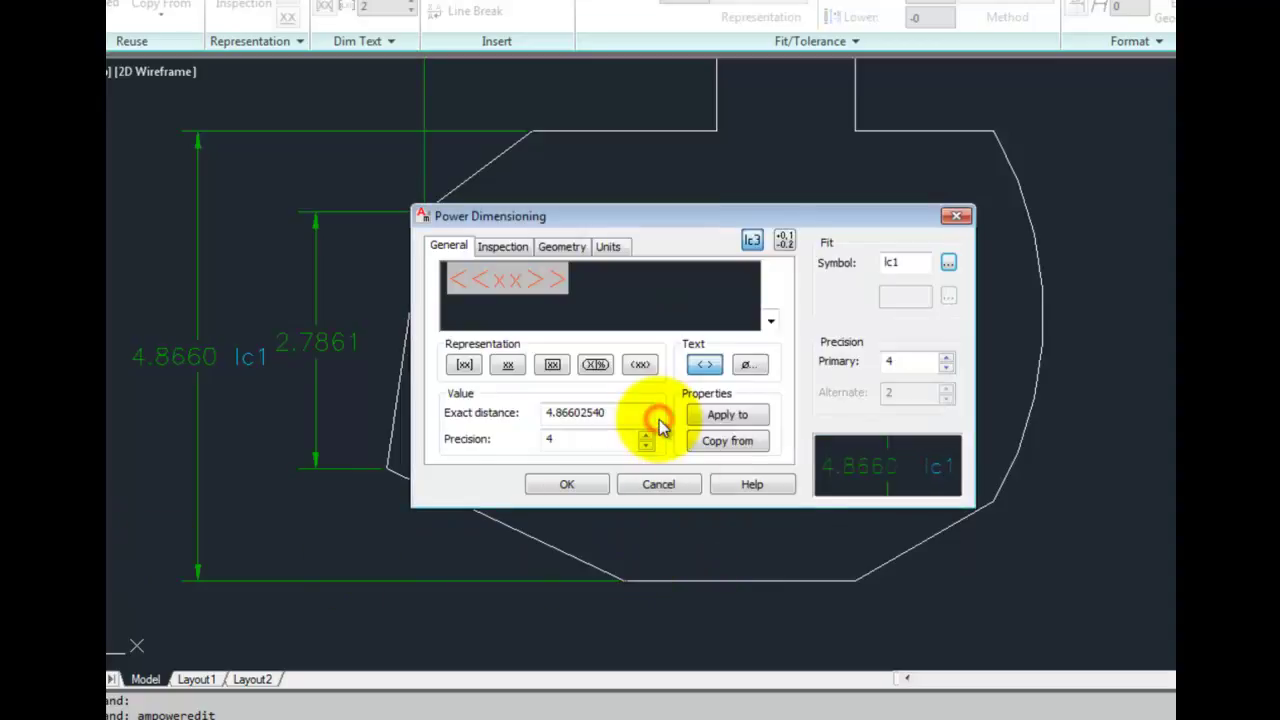
# Change the fit representation to the 60 H7 style with the smaller fit symbol beside the value
pyautogui.click(868, 483)
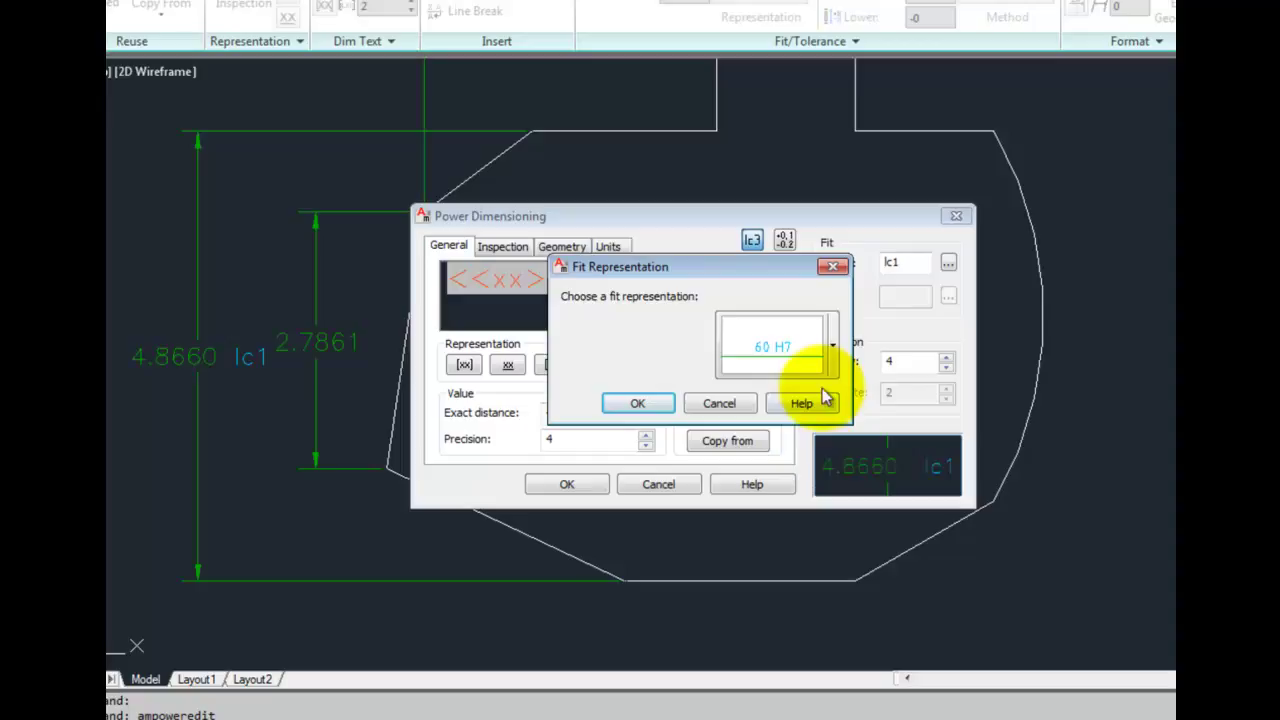
pyautogui.click(832, 350)
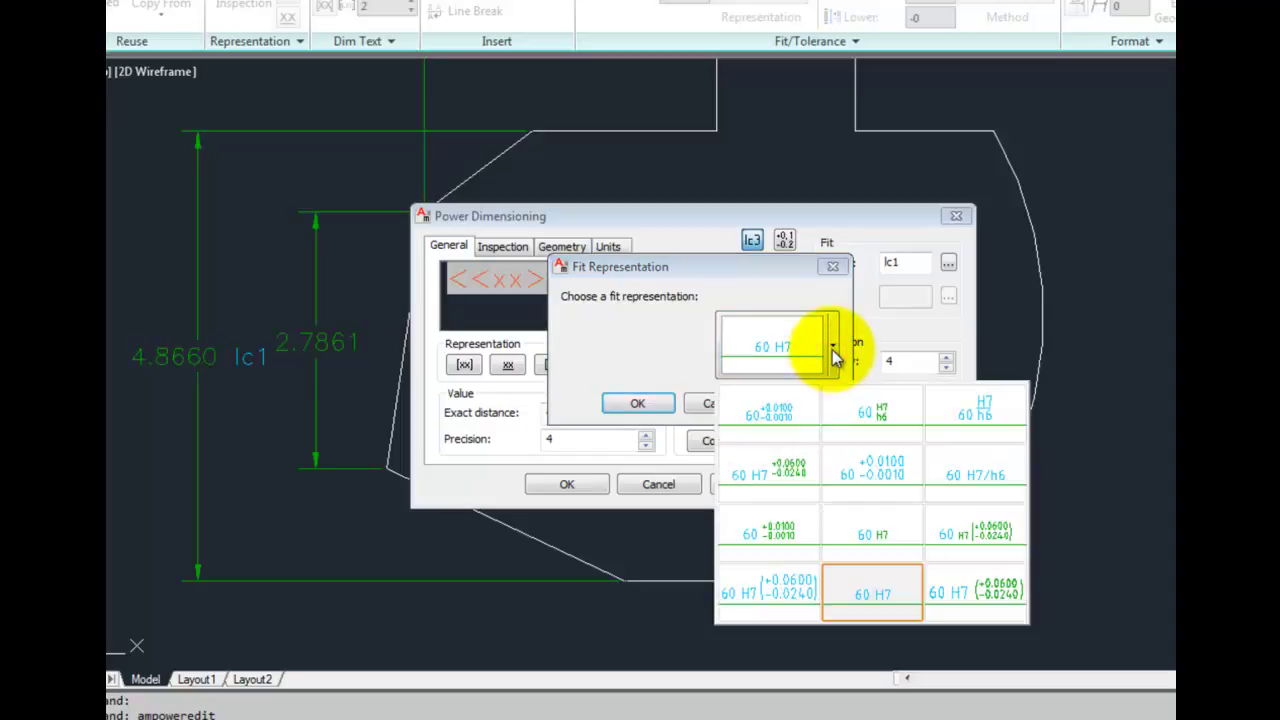
pyautogui.click(857, 525)
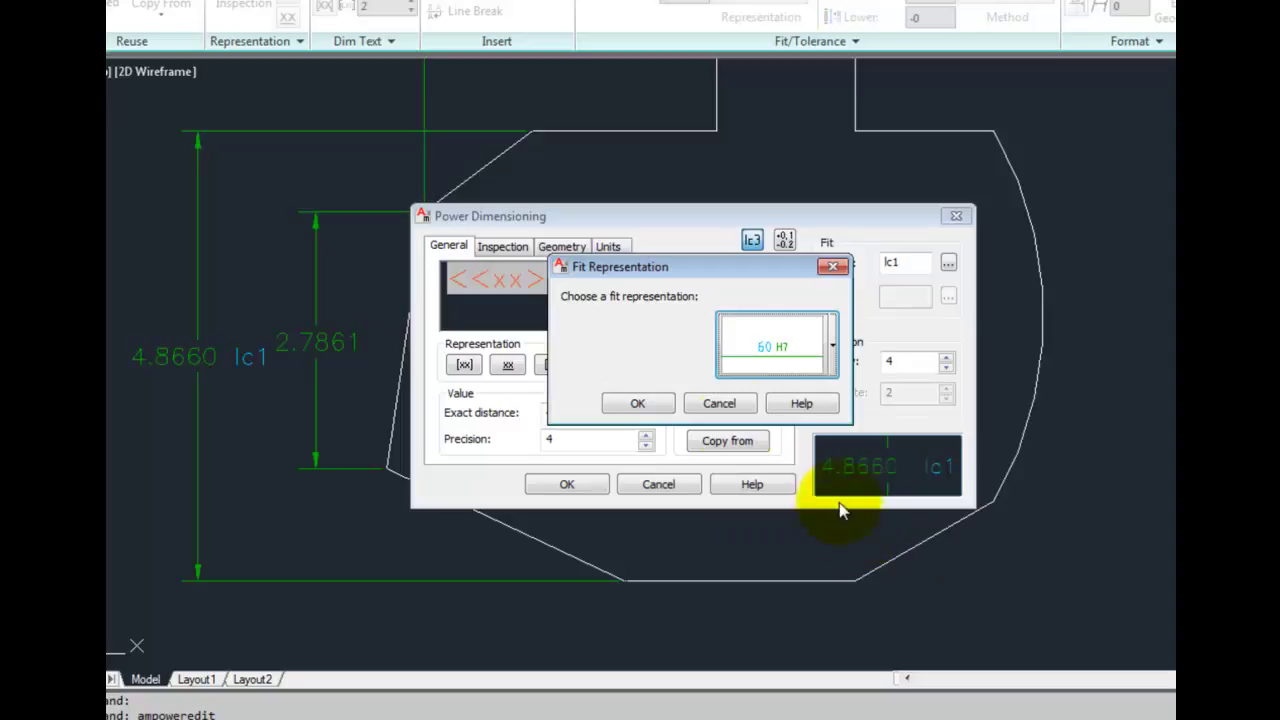
pyautogui.click(645, 404)
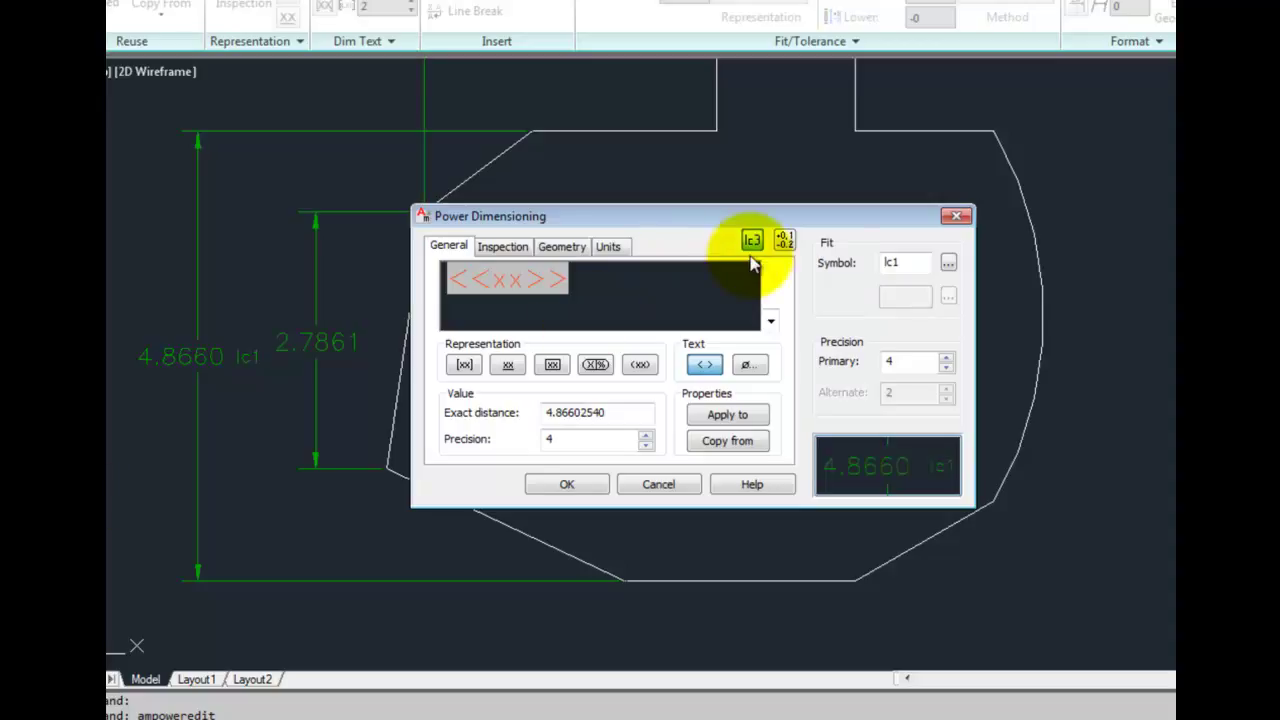
# Switch the dimension from fit to deviation tolerance, with upper 0.005, lower -0.003, and both the value and tolerance precision at 3
pyautogui.click(784, 241)
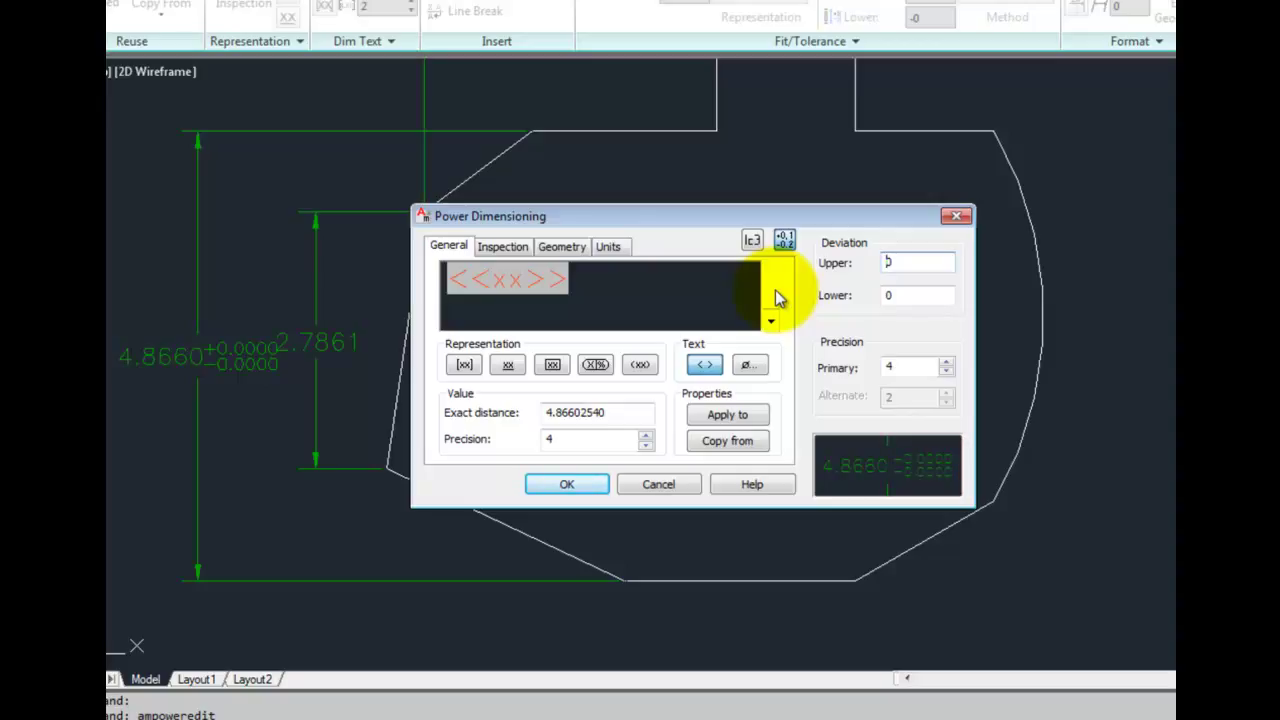
pyautogui.doubleClick(890, 262)
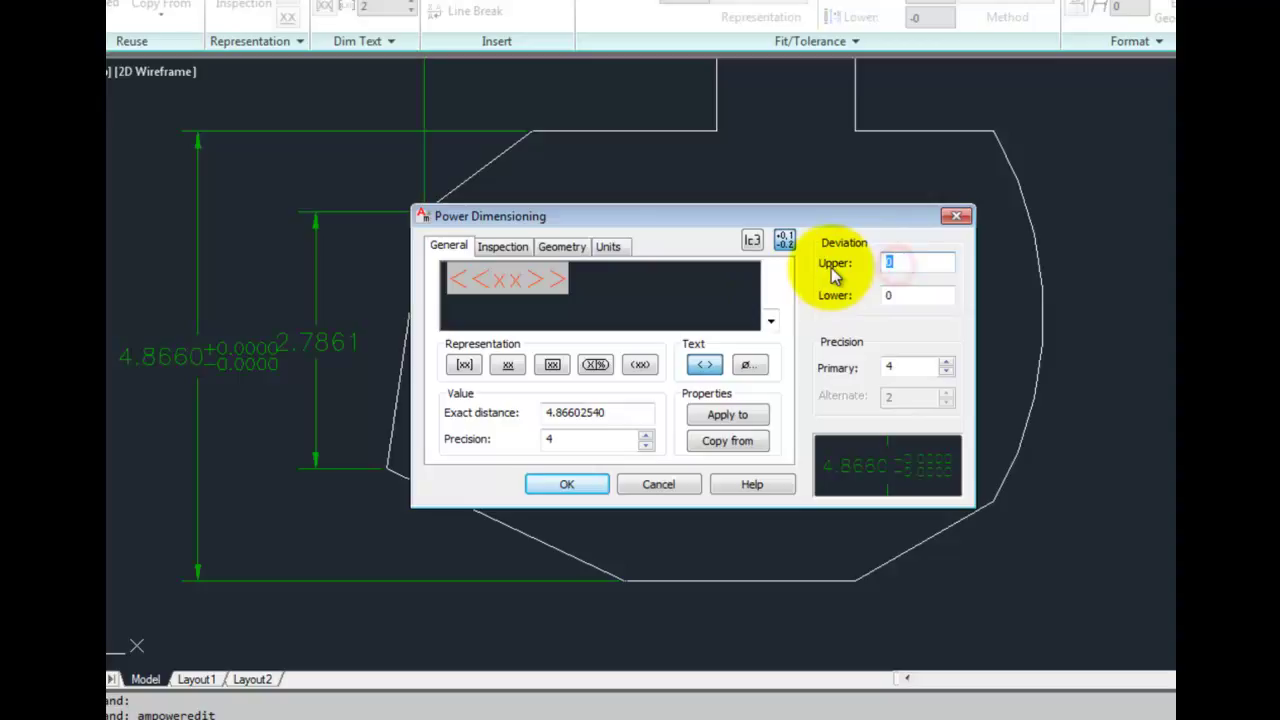
pyautogui.write('0.005')
pyautogui.press('Tab')
pyautogui.write('0')
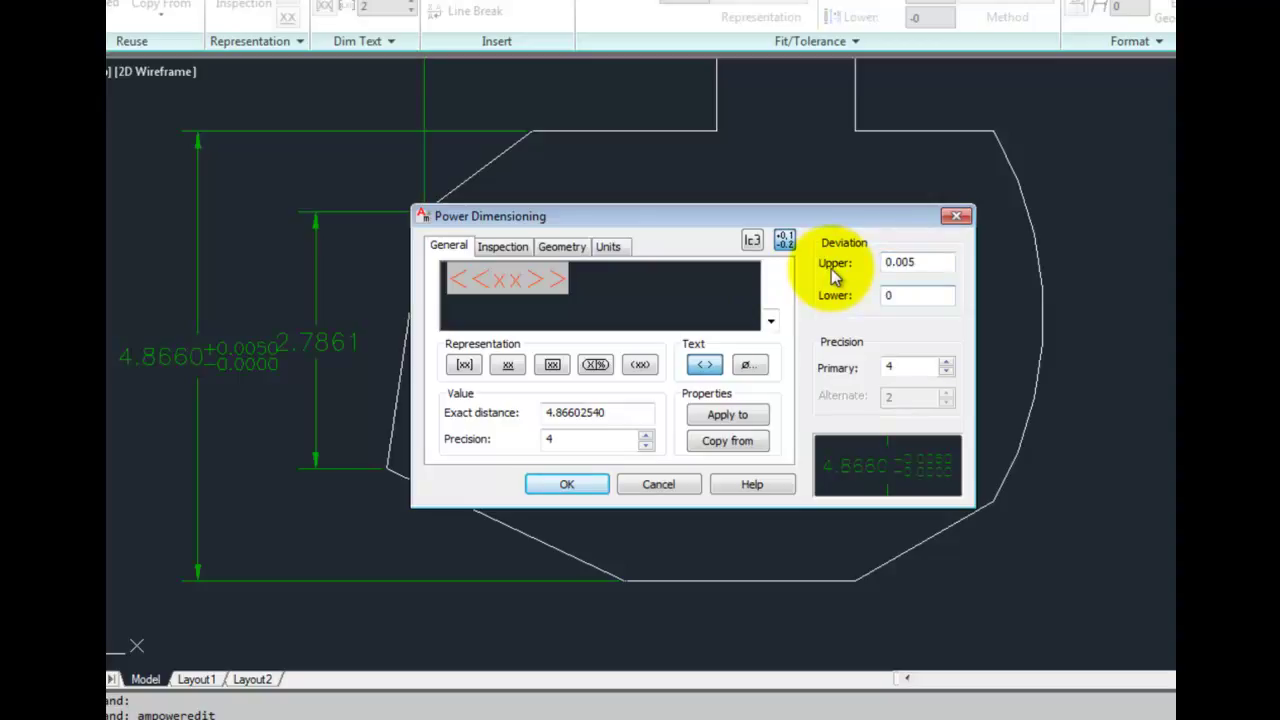
pyautogui.write('.003')
pyautogui.press('Home')
pyautogui.write('-')
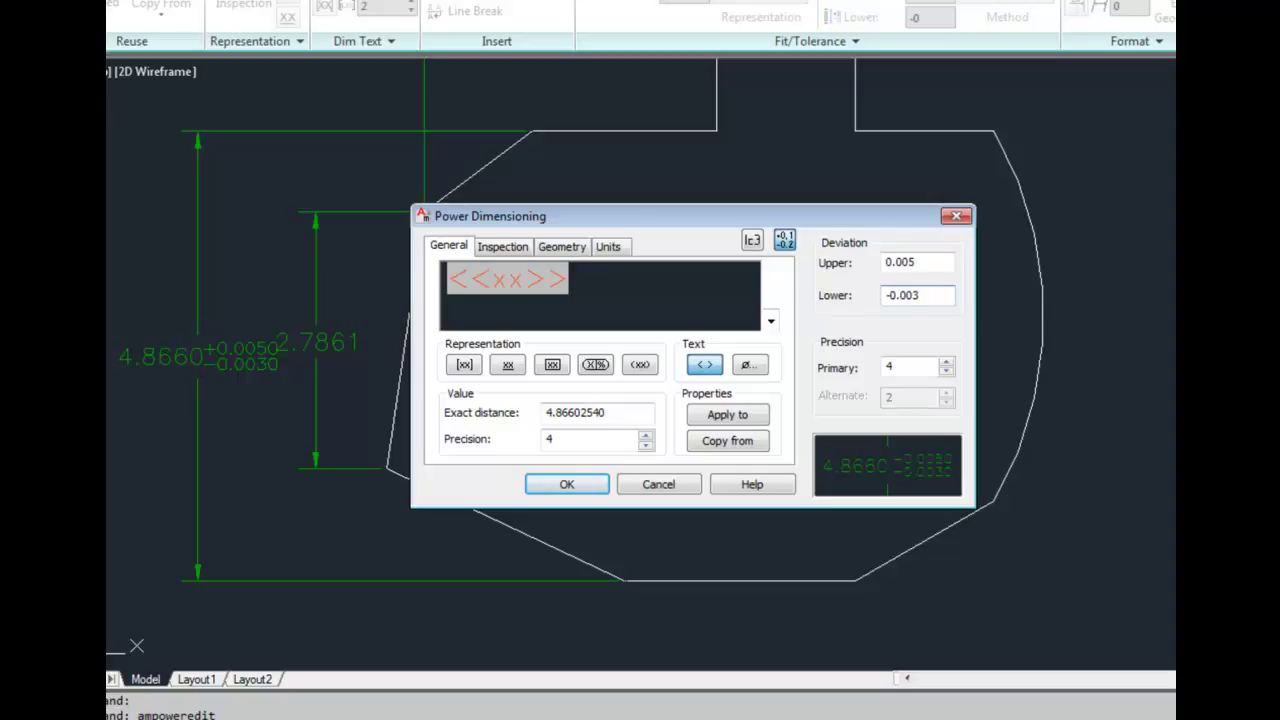
pyautogui.click(646, 446)
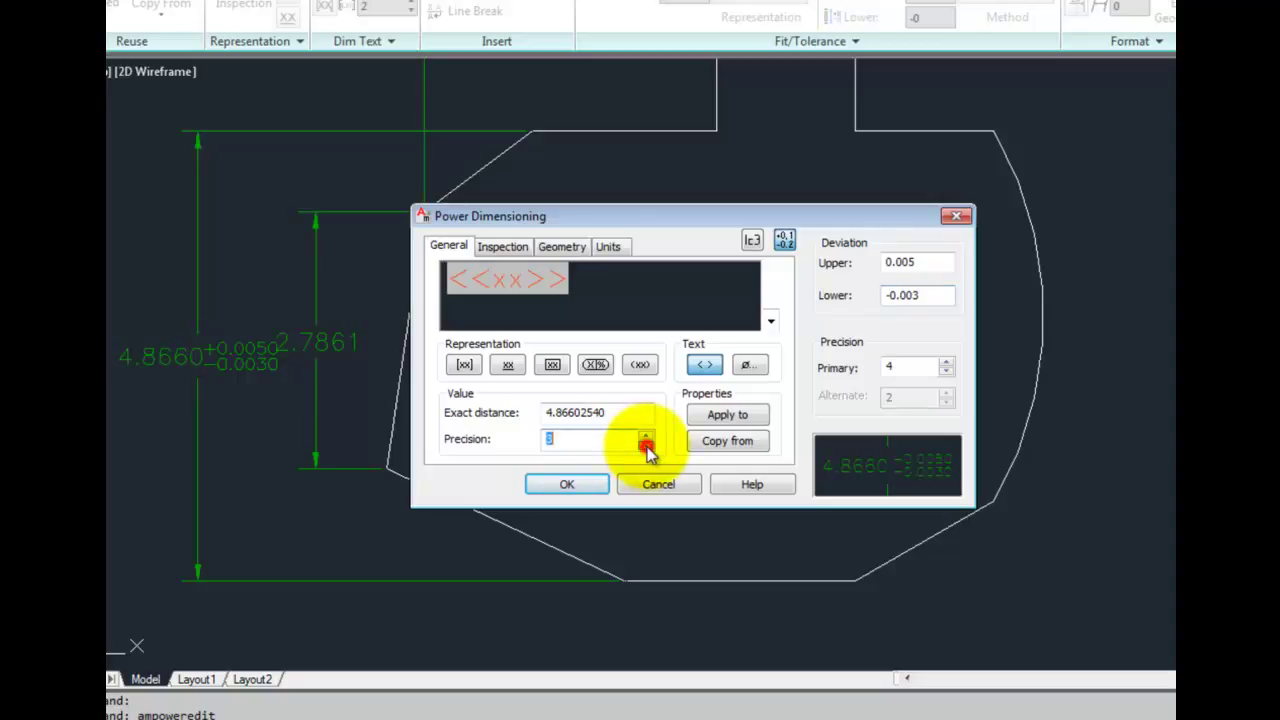
pyautogui.click(946, 371)
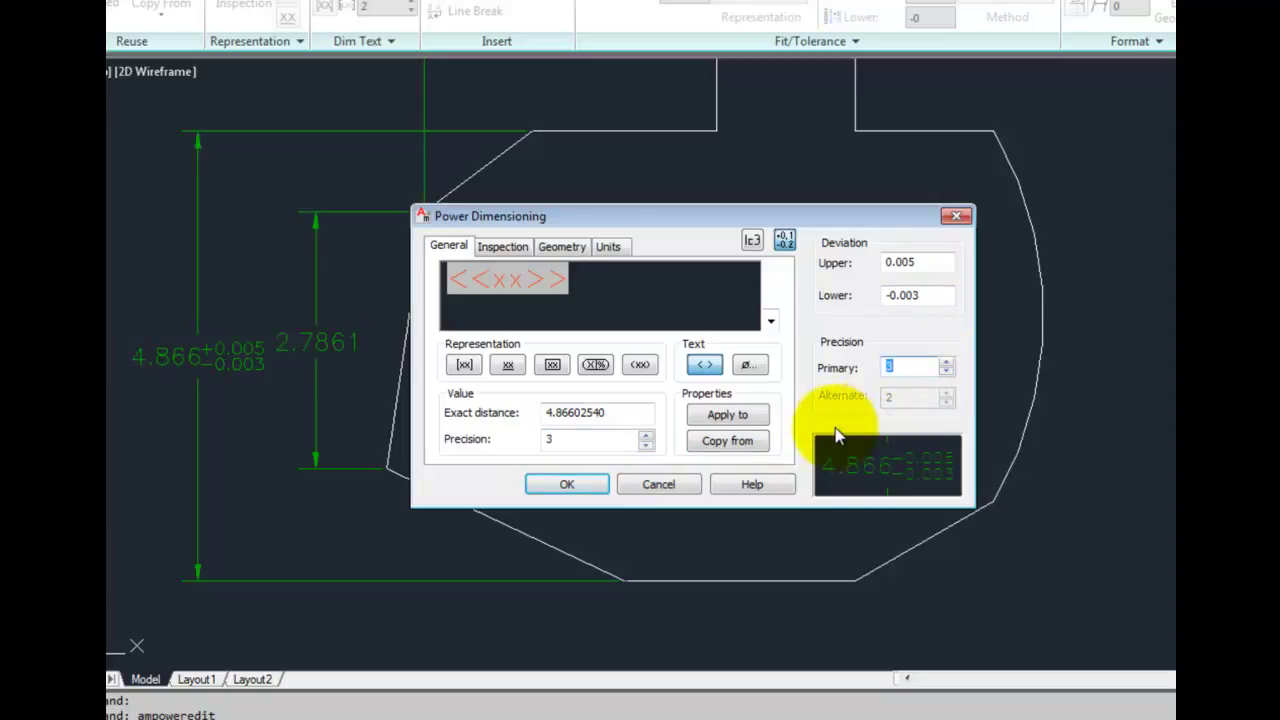
# Change the tolerance method to stacked limits, showing the upper limit above the lower limit (60.0100 over 59.9990 style)
pyautogui.click(871, 470)
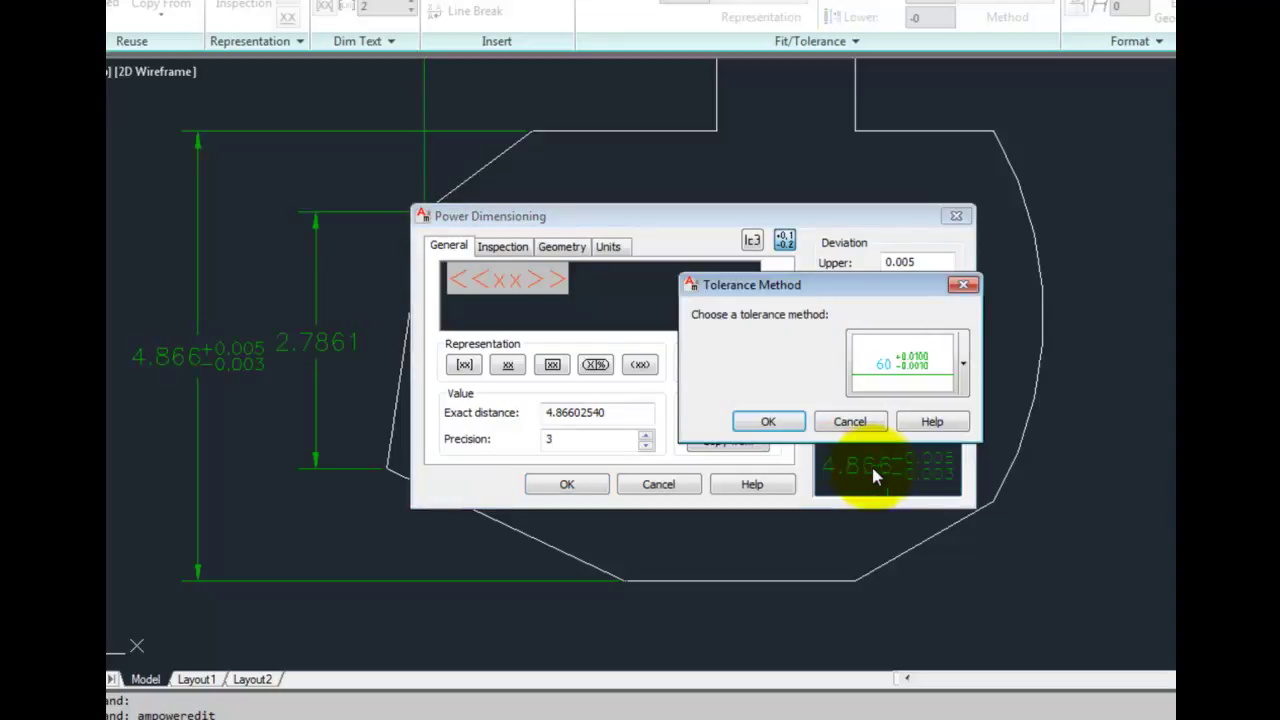
pyautogui.click(965, 378)
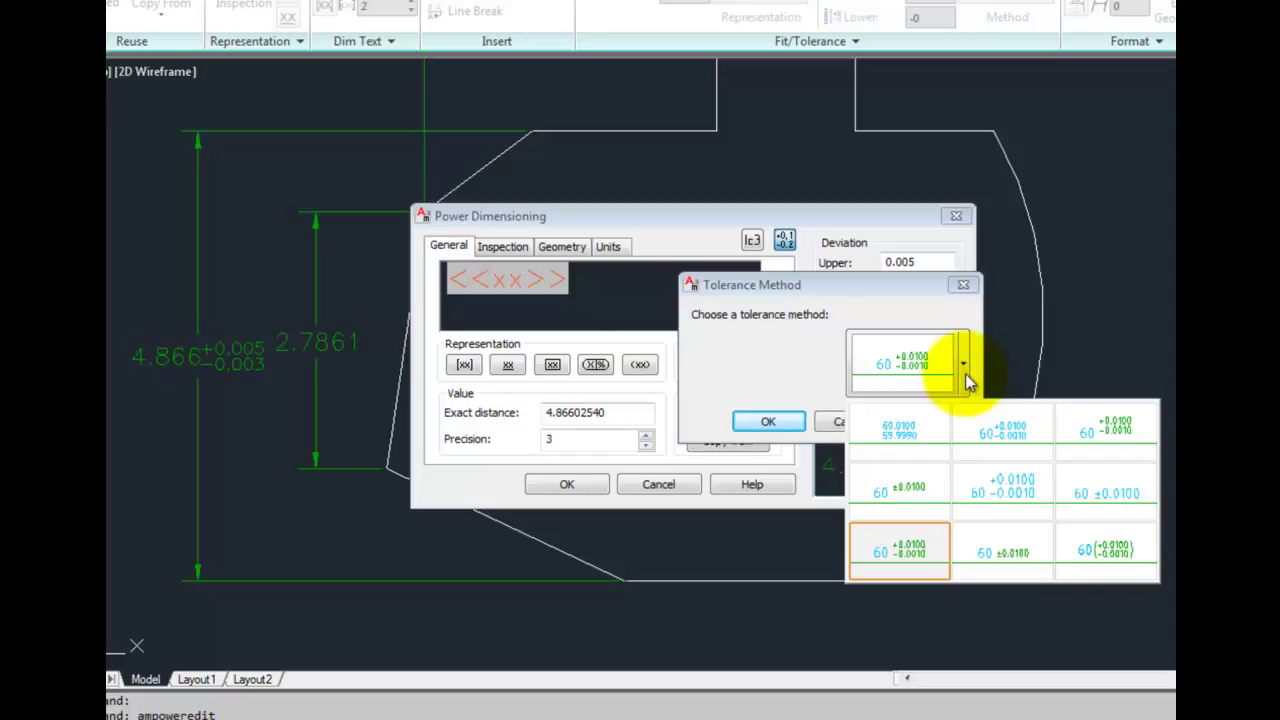
pyautogui.click(899, 430)
pyautogui.click(766, 422)
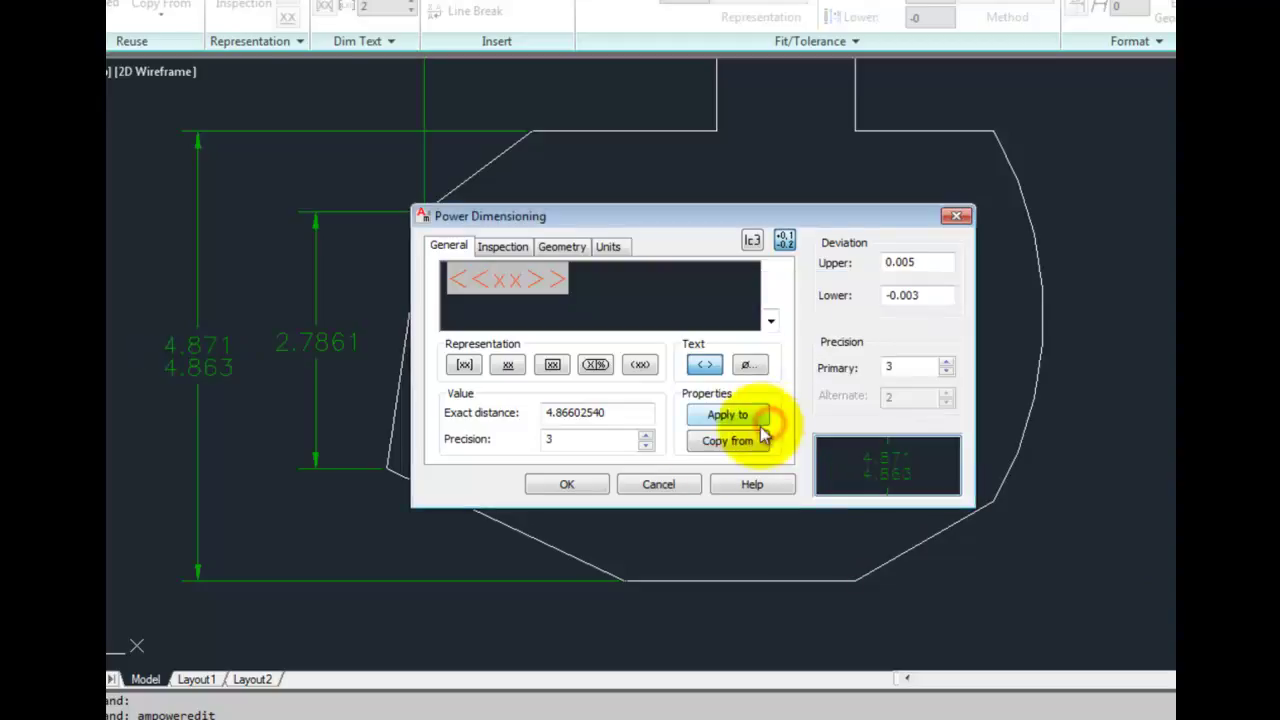